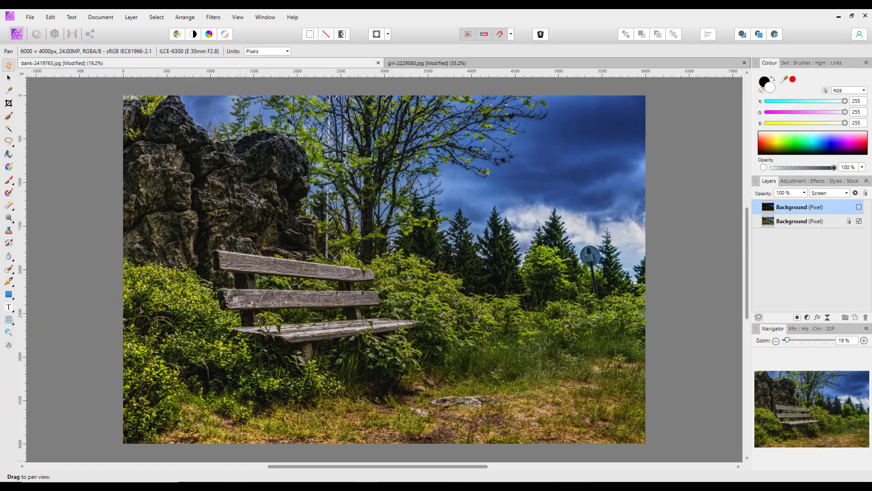
- Leave the YouTube tutorial and return to the bench landscape in Affinity Photo
left_click(234, 459)
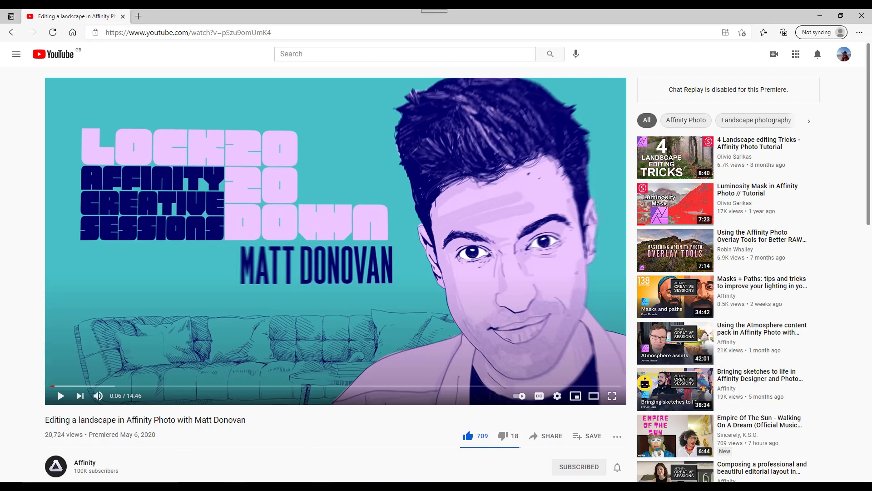
left_click(299, 430)
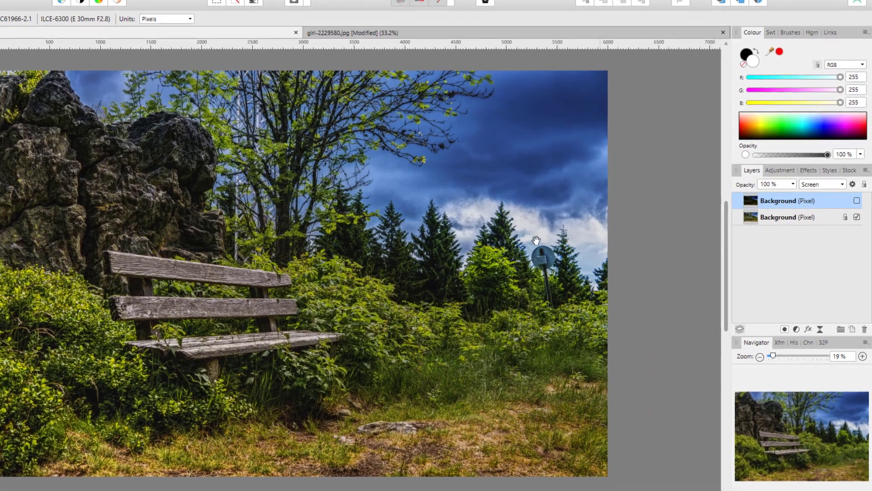
- Show, hide, then show again the Screen-blended top layer to compare the bench photo
left_click(857, 200)
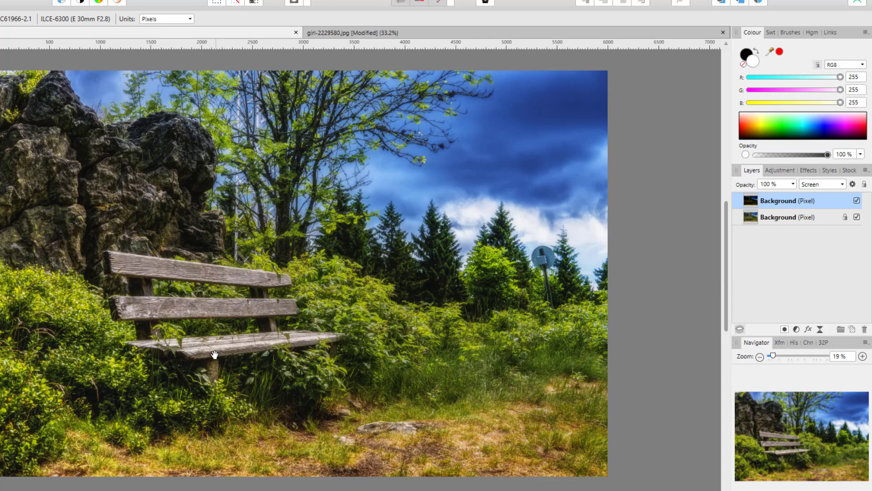
left_click(857, 201)
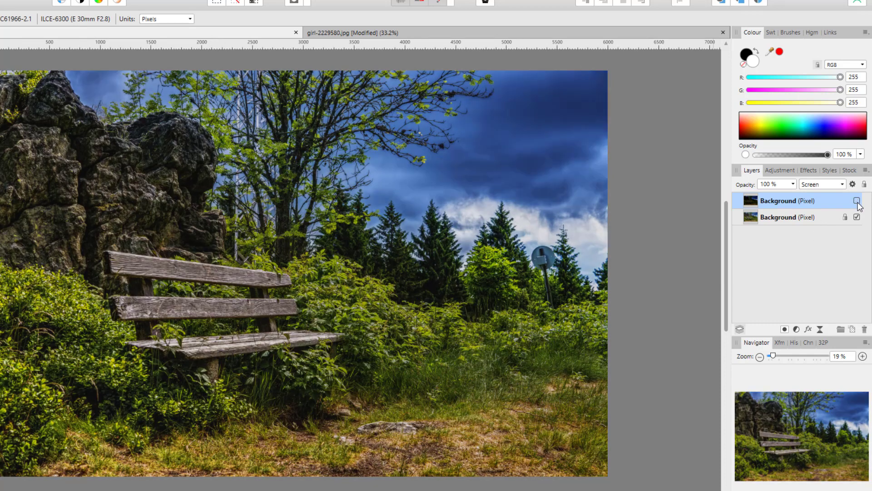
left_click(857, 201)
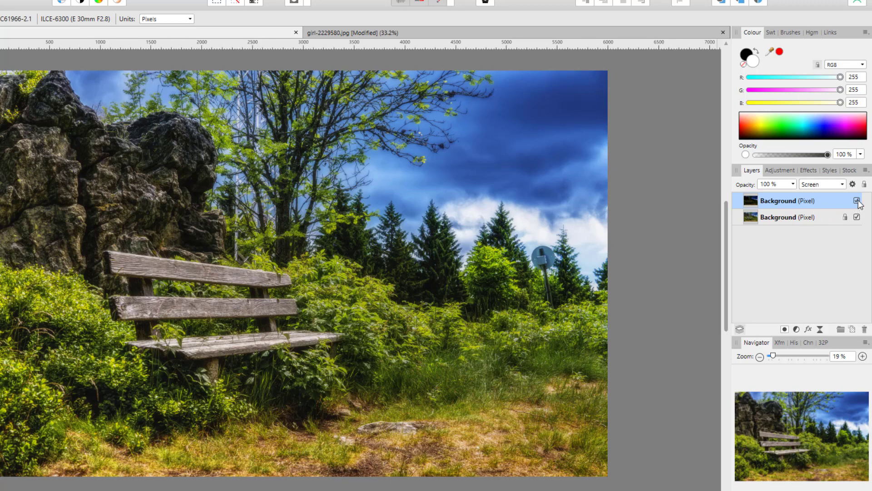
- Delete the Screen duplicate layer, leaving only the bench photo's Background layer
right_click(782, 201)
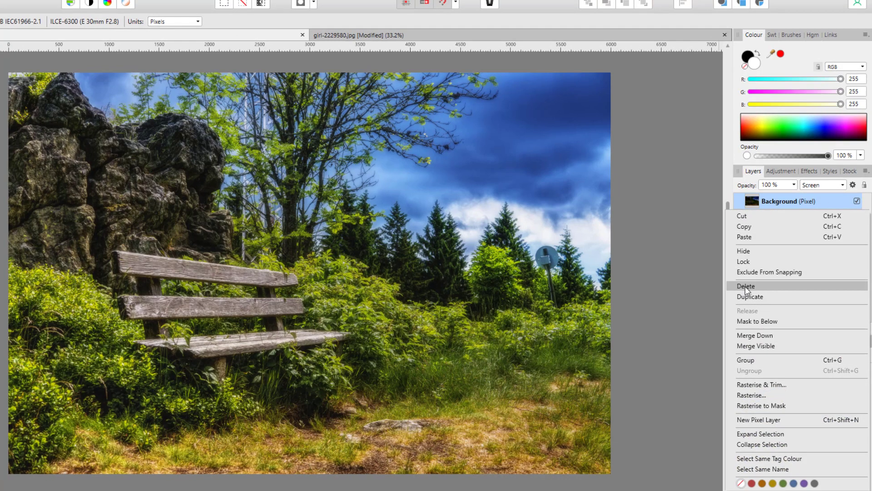
left_click(744, 286)
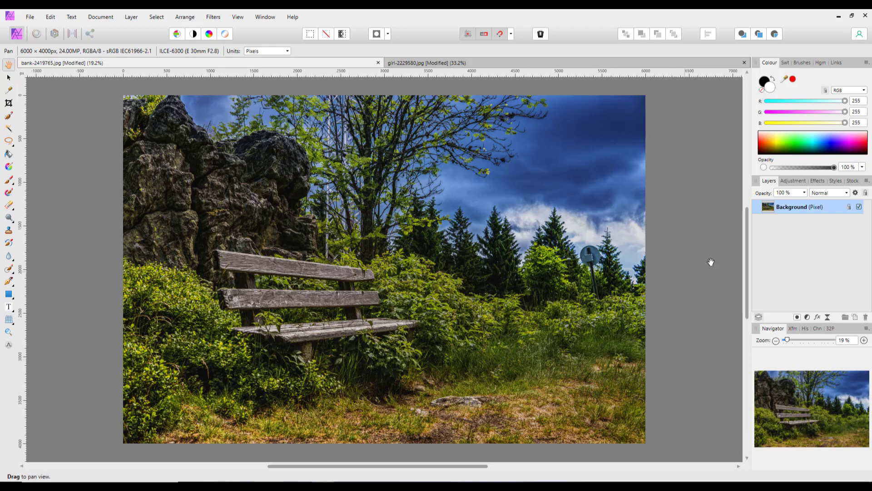
- Duplicate the bench photo's Background layer from its Layers panel context menu
right_click(792, 206)
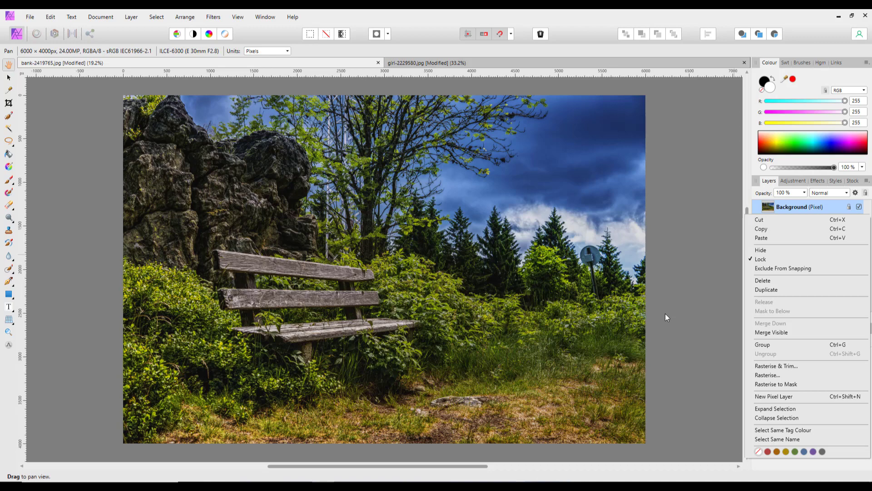
left_click(764, 291)
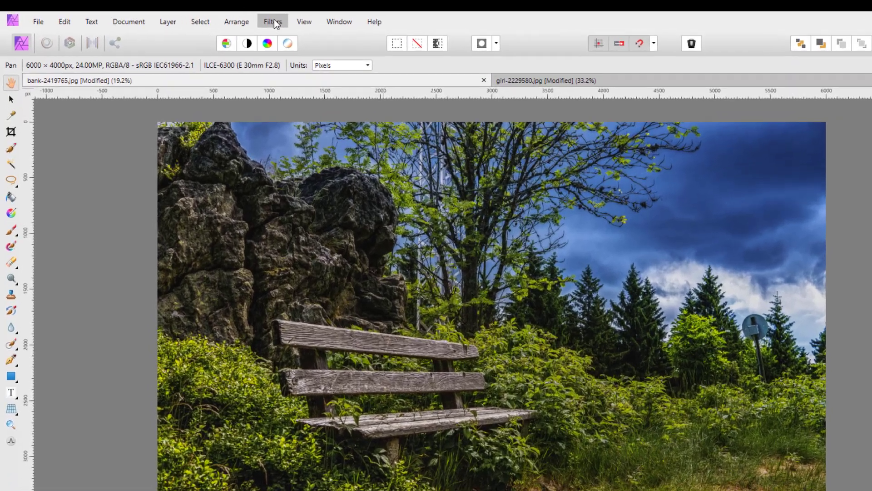
- Apply a 24.4 px Gaussian Blur to the duplicate bench layer
left_click(275, 23)
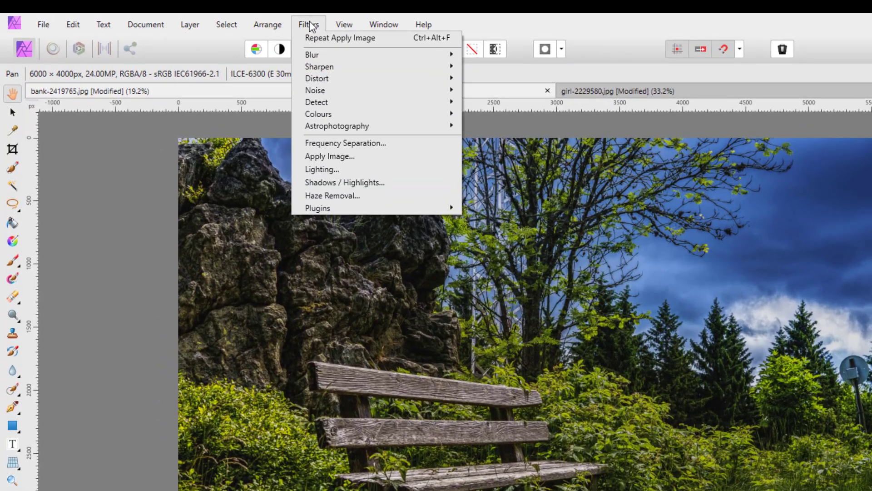
mouse_move(409, 54)
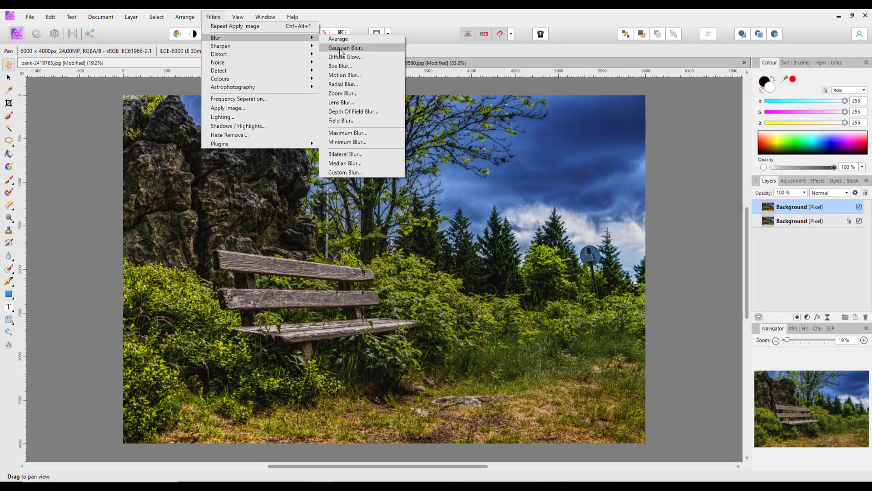
left_click(492, 69)
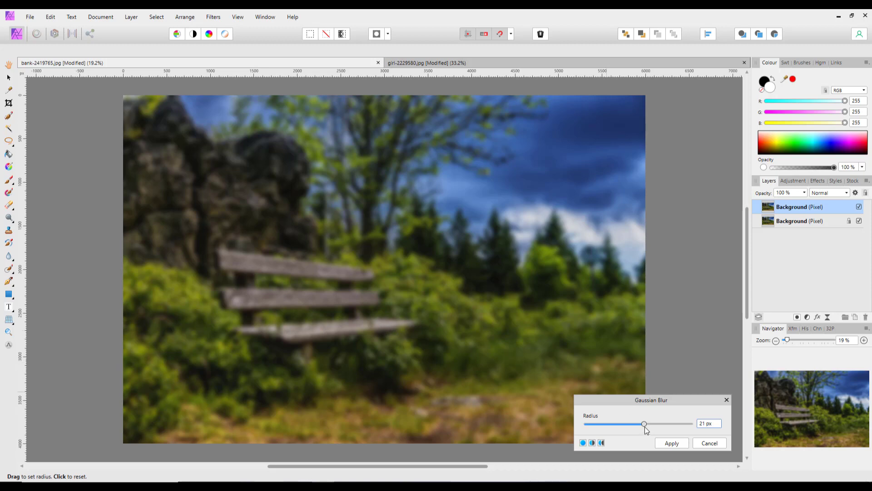
left_click_drag(644, 427, 648, 424)
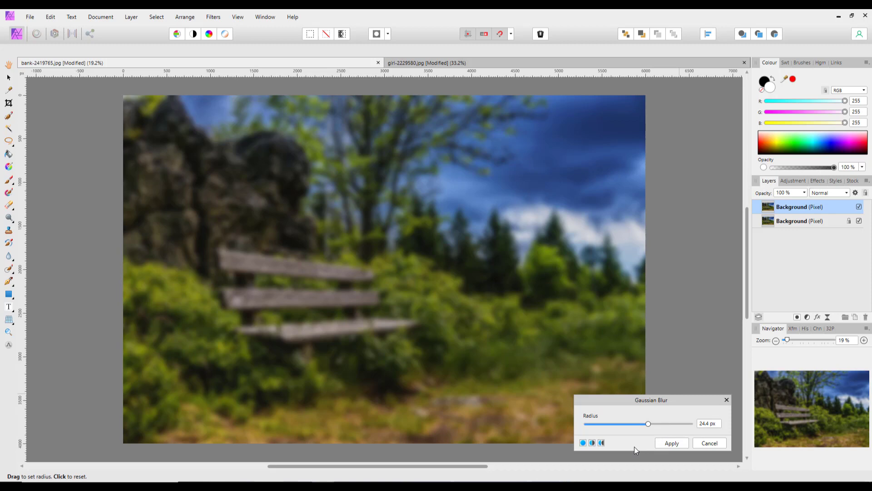
left_click(671, 443)
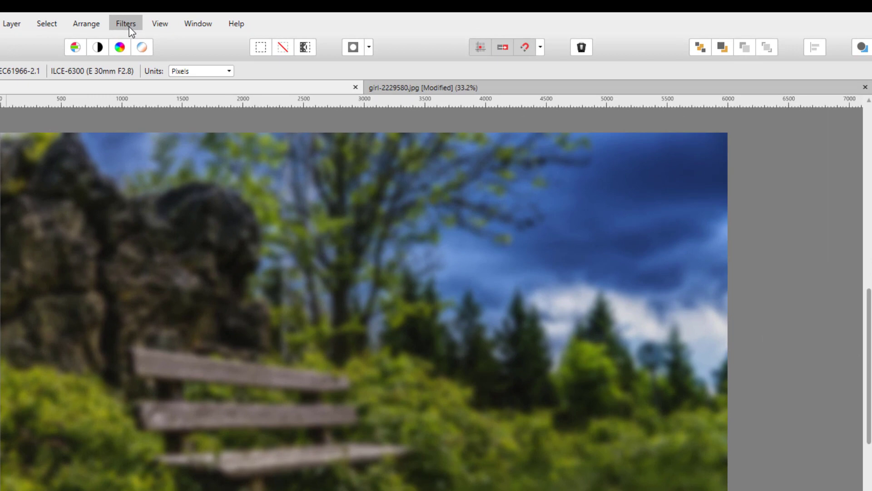
- Apply Image onto the blurred layer, using itself as source, in Multiply mode at 100%
left_click(130, 27)
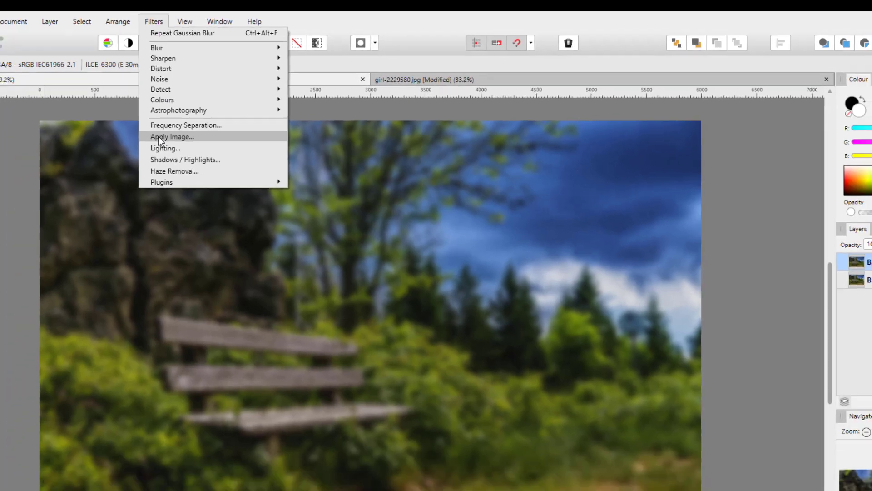
left_click(131, 150)
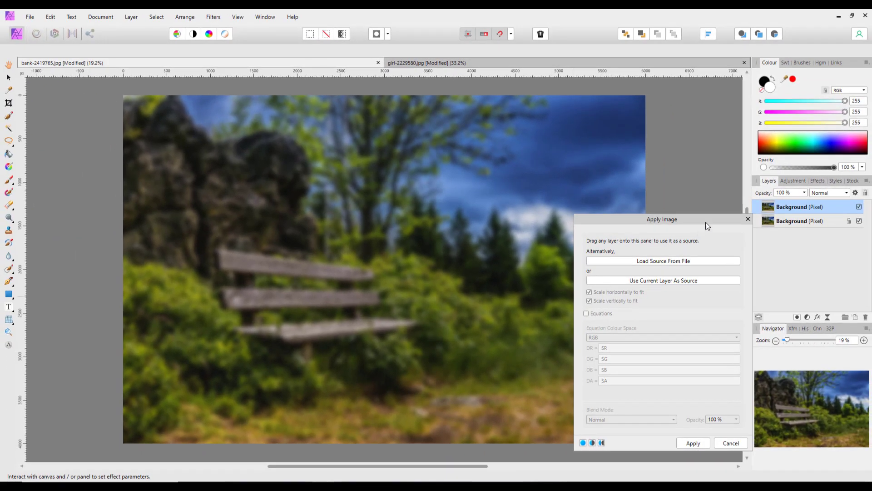
left_click_drag(708, 217, 679, 179)
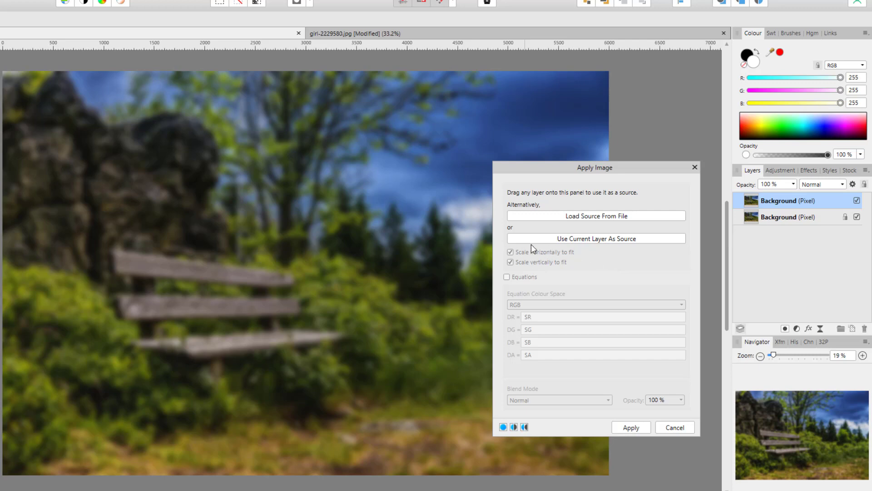
left_click(623, 241)
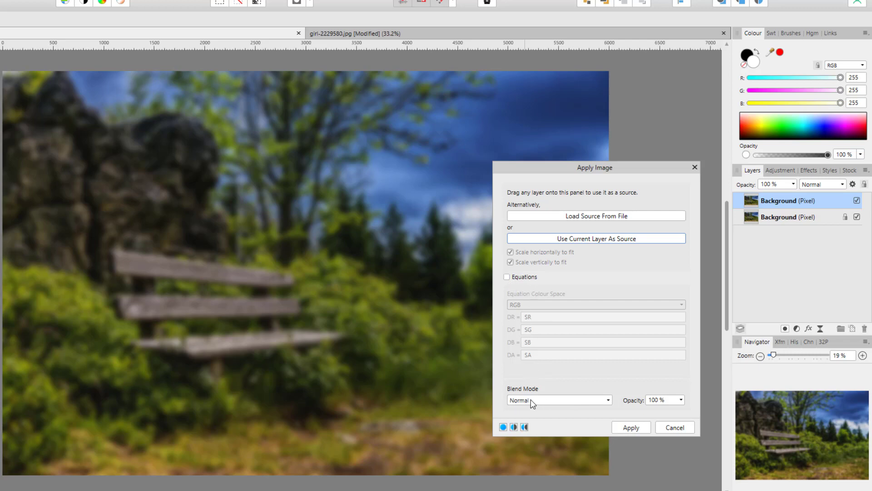
left_click(610, 400)
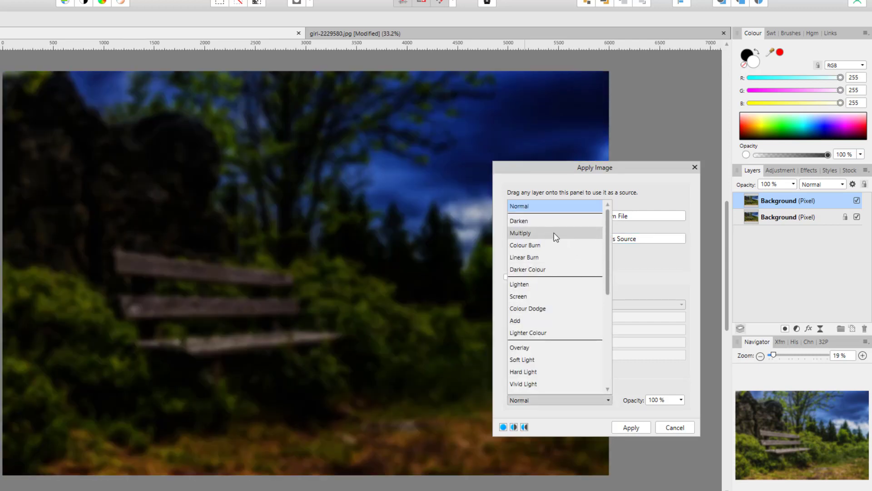
left_click(548, 234)
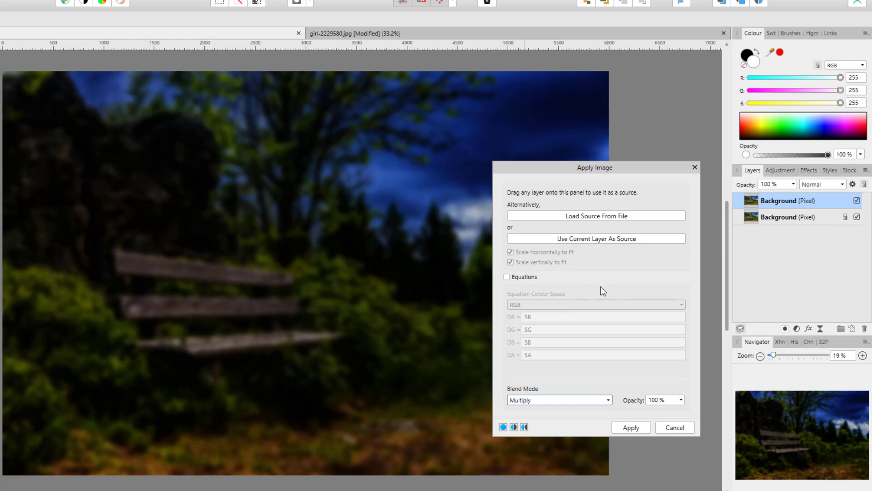
left_click(631, 427)
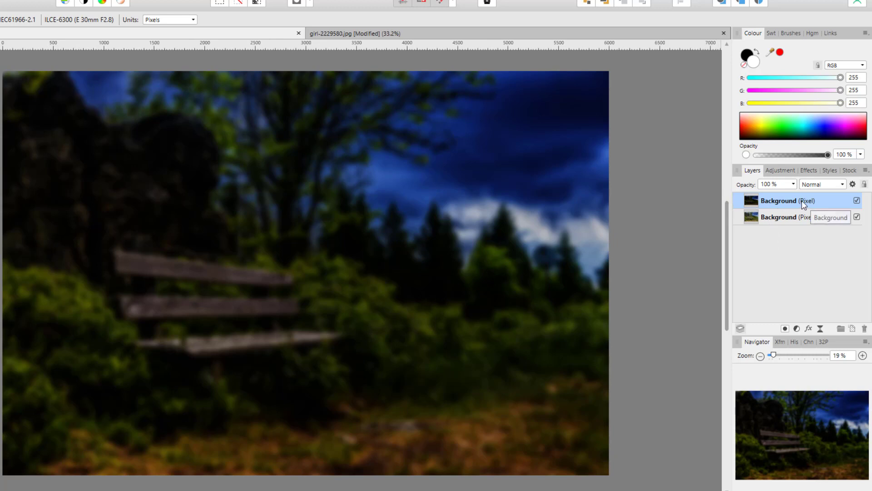
- Change the blurred, multiplied top layer's blend mode from Normal to Screen
left_click(843, 186)
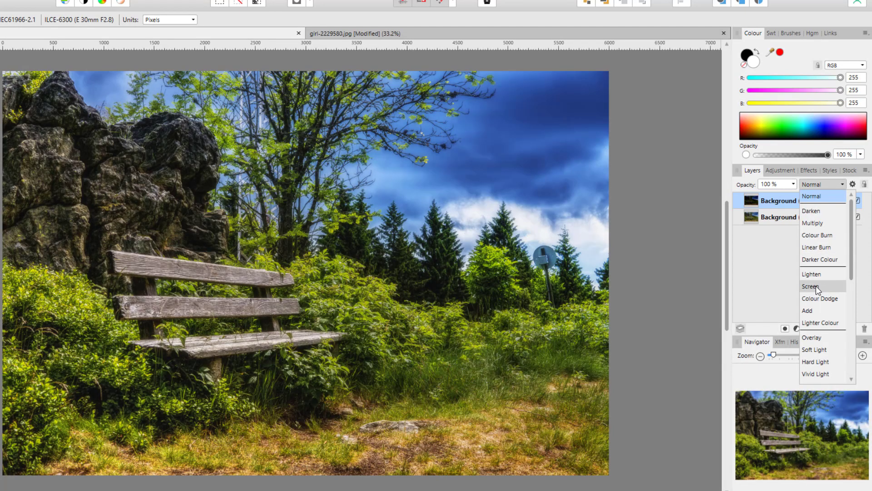
left_click(816, 287)
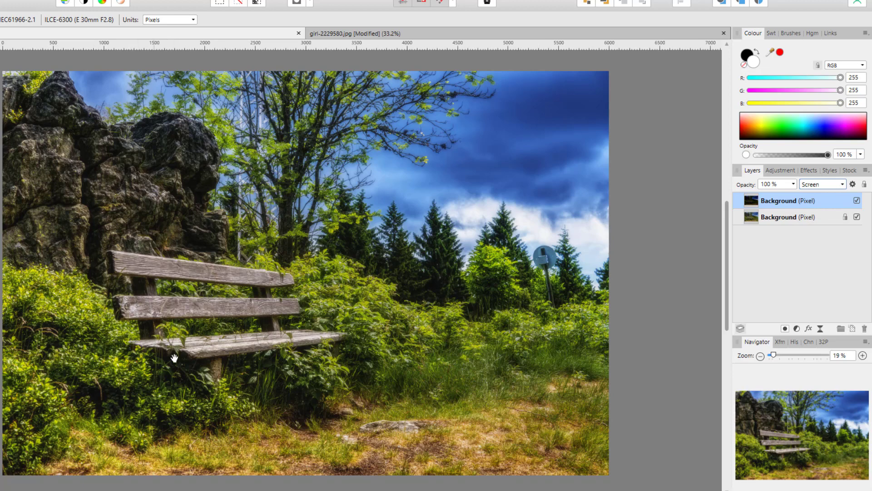
- Adjust the Screen glow layer's opacity with the slider, settling at 50%
left_click(793, 184)
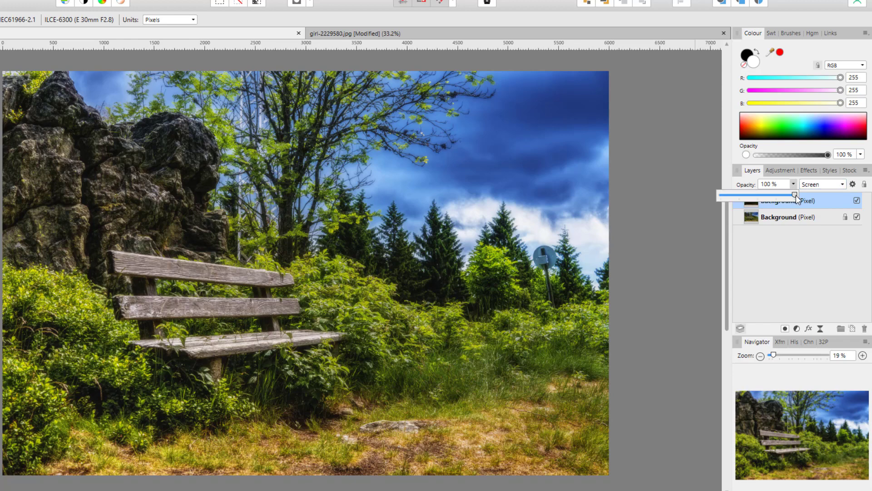
left_click_drag(796, 194, 731, 202)
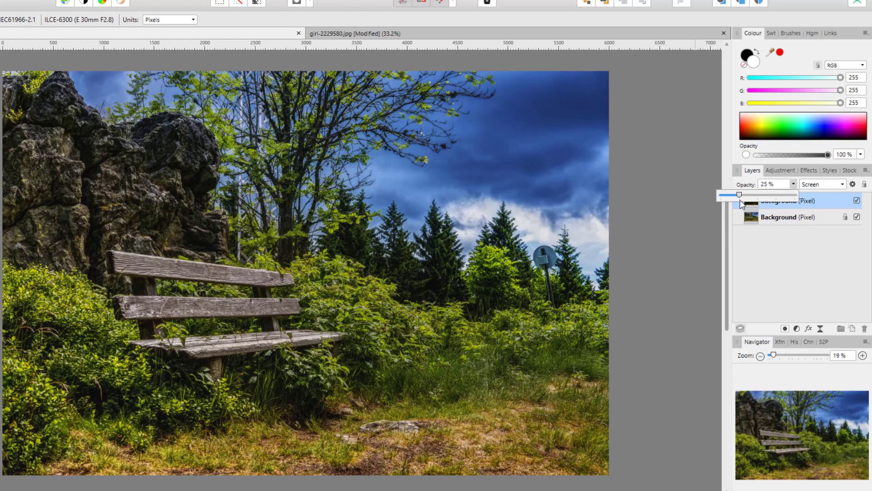
left_click_drag(744, 203, 768, 196)
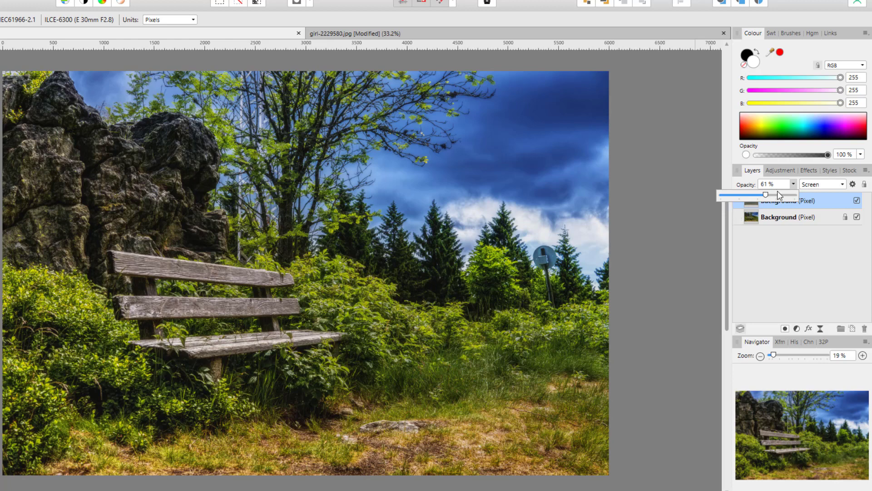
left_click_drag(766, 197, 759, 197)
left_click(710, 248)
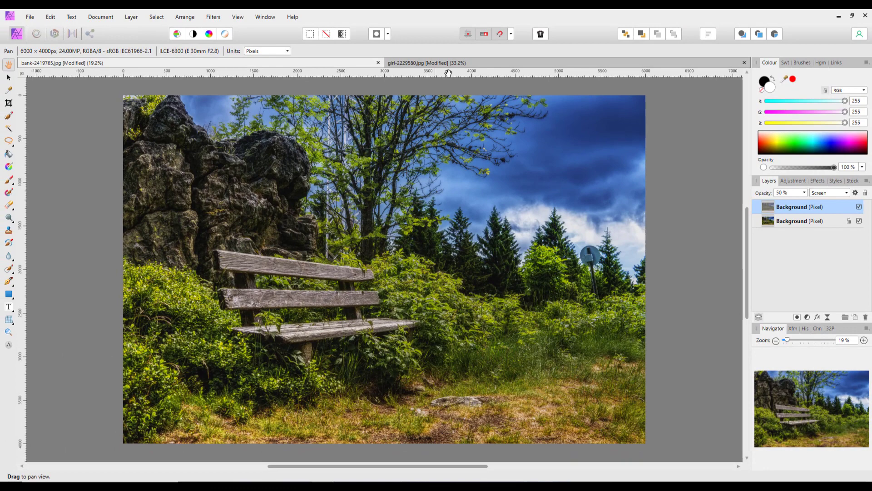
- Bring the girl-2229580.jpg portrait document of the woman in red fabric into view
left_click(514, 67)
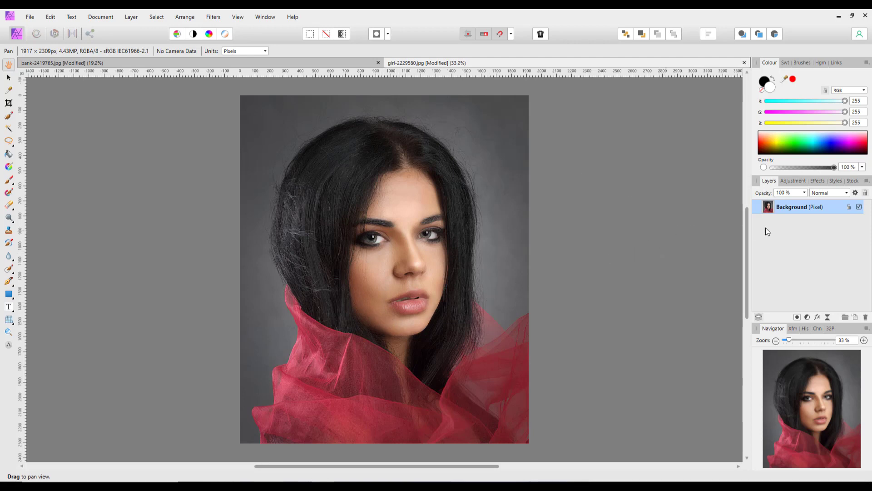
- Duplicate the portrait's Background layer and give the copy a 17.9 px Gaussian Blur
right_click(795, 207)
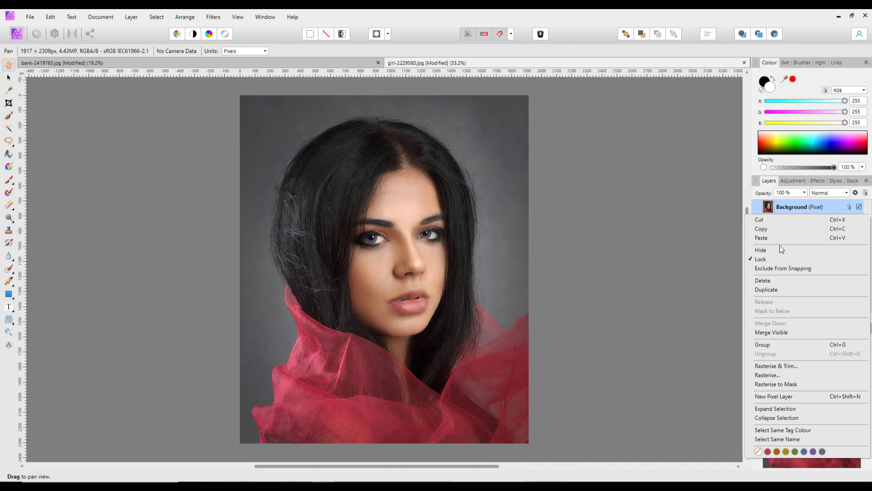
left_click(769, 290)
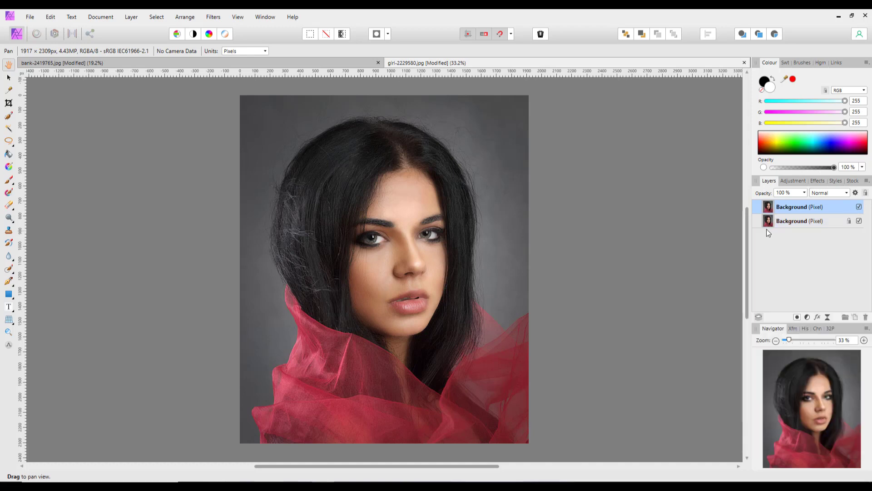
left_click(215, 19)
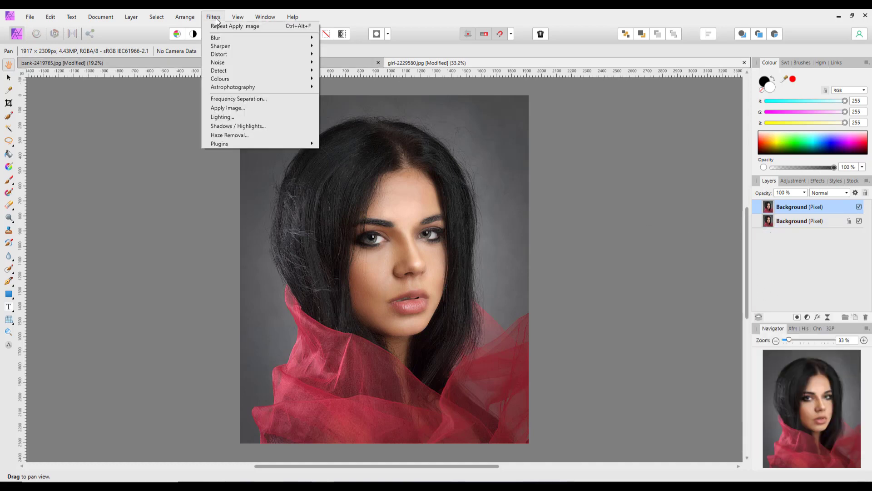
mouse_move(238, 39)
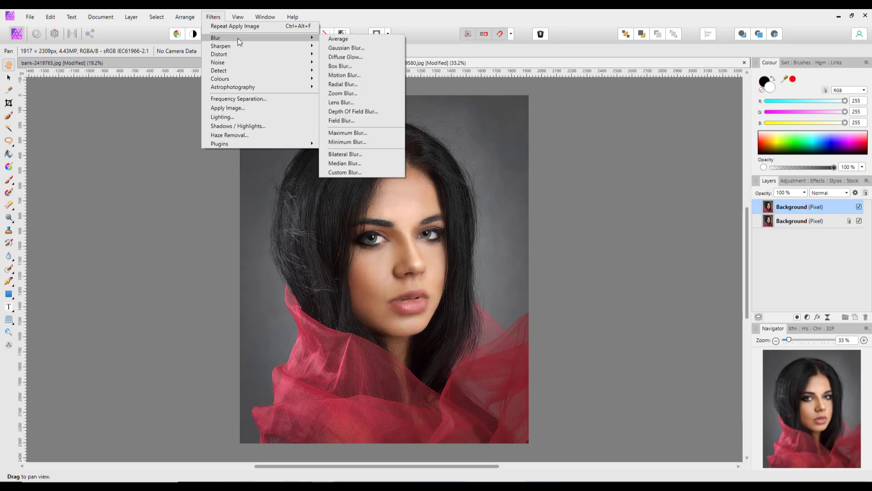
left_click(342, 49)
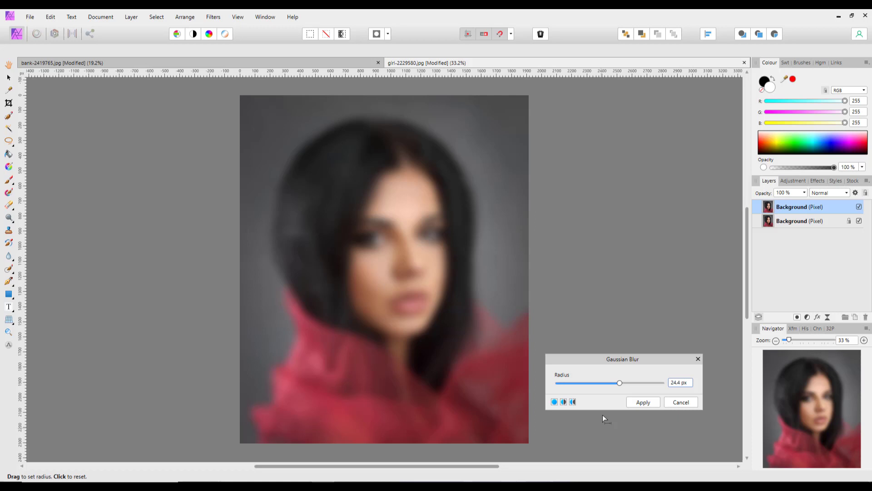
left_click_drag(619, 383, 612, 389)
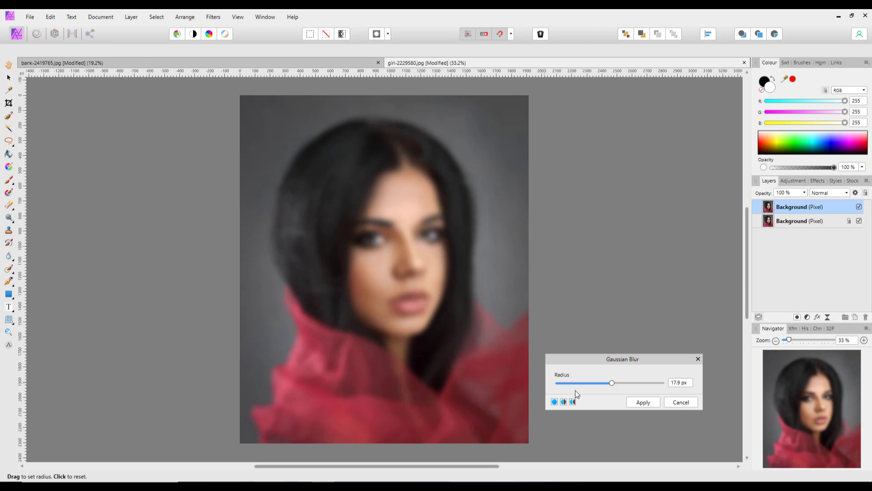
left_click(642, 402)
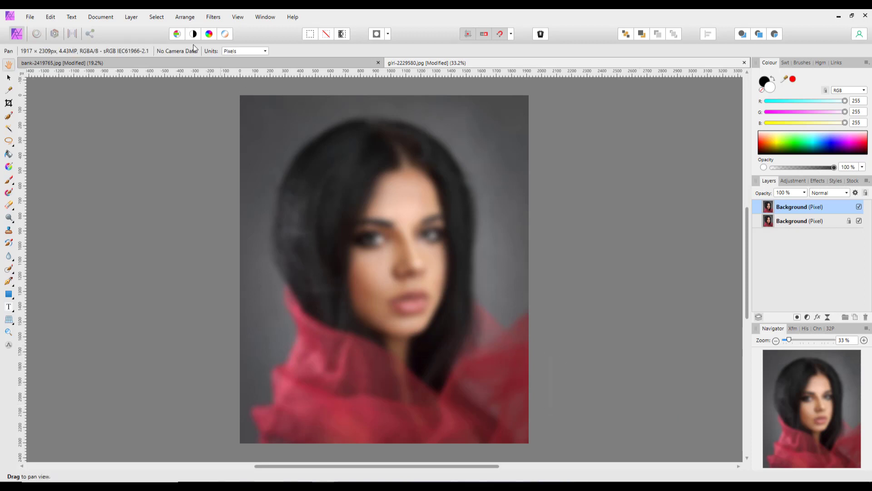
- Apply Image with the current layer as source in Multiply mode onto the blurred portrait copy
left_click(217, 19)
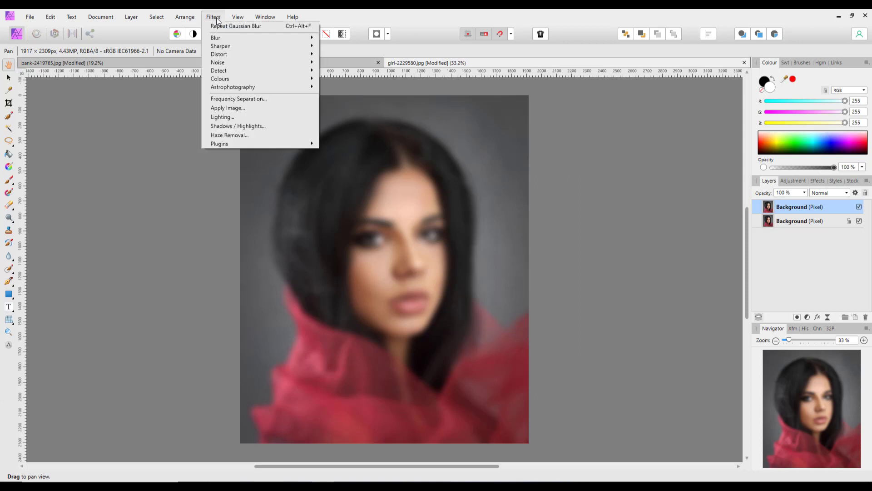
left_click(222, 108)
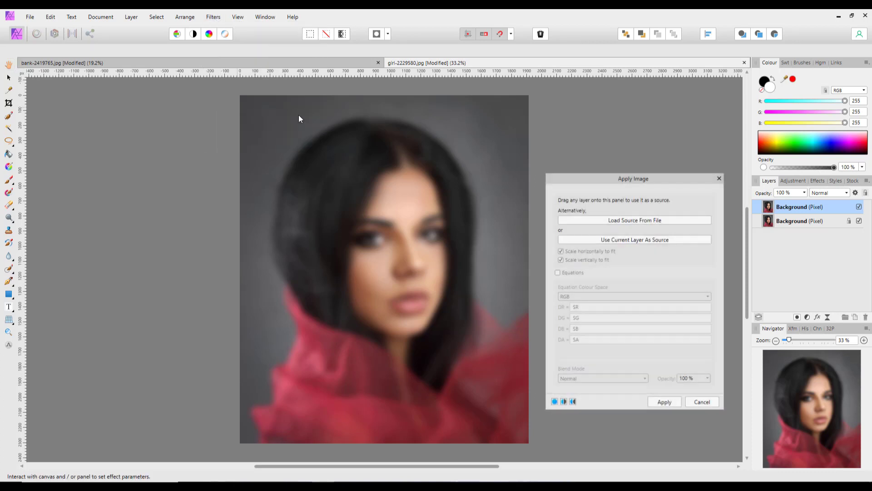
left_click(663, 241)
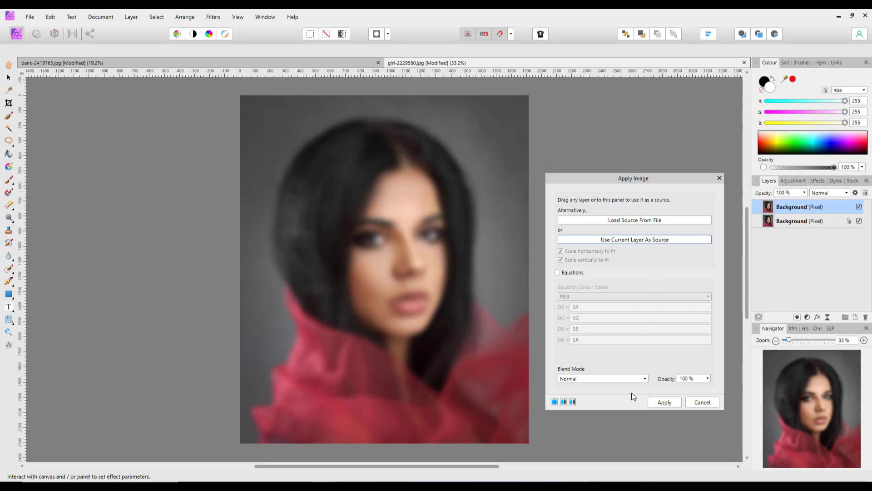
left_click(645, 380)
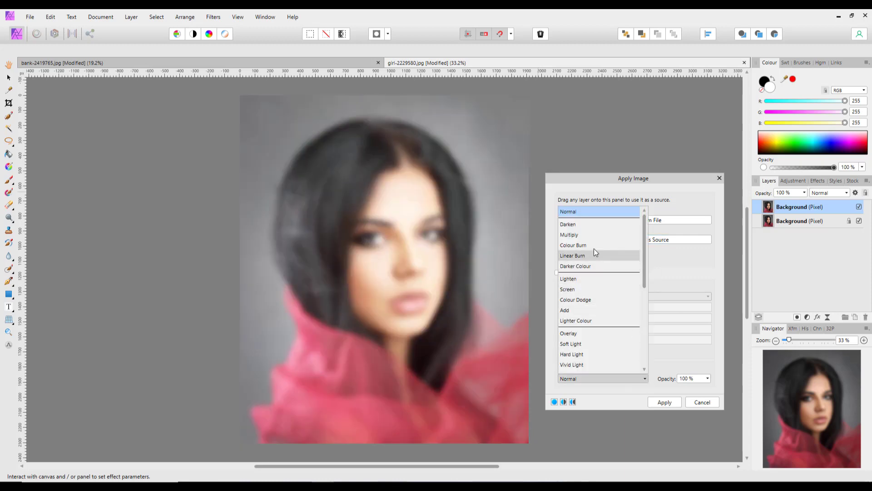
left_click(578, 235)
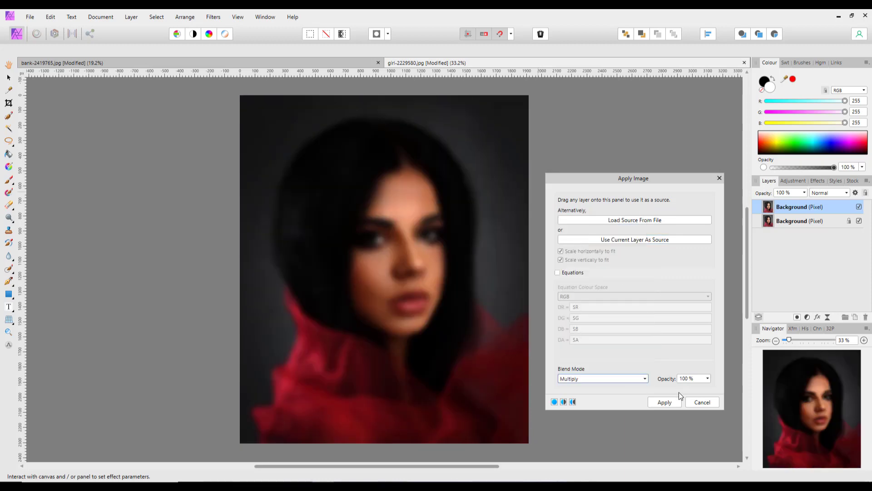
left_click(664, 402)
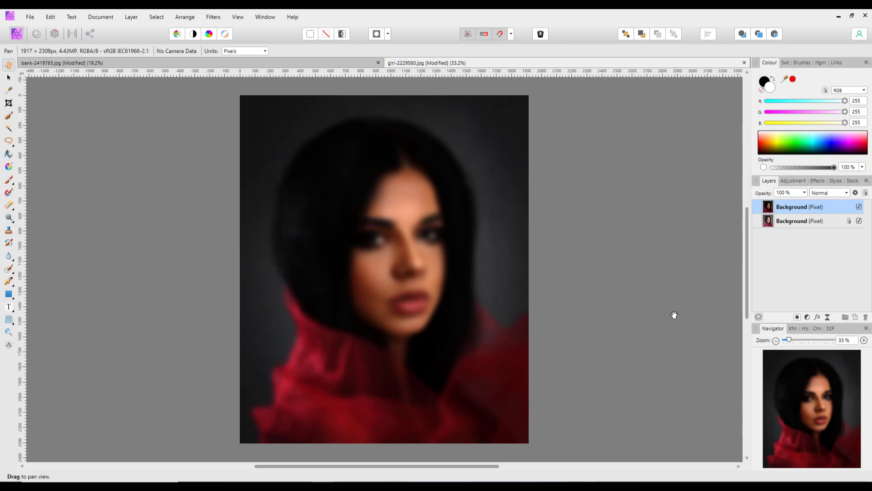
- Set the blurred portrait layer's blend mode to Screen
left_click(846, 193)
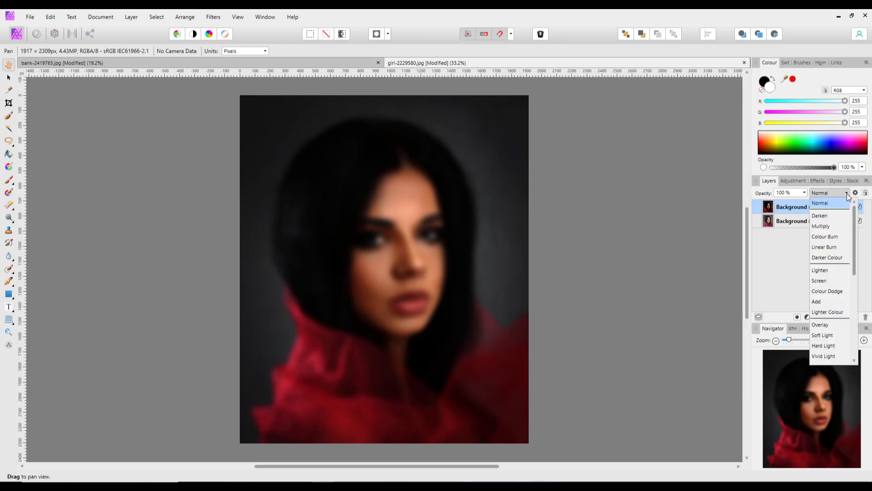
left_click(820, 282)
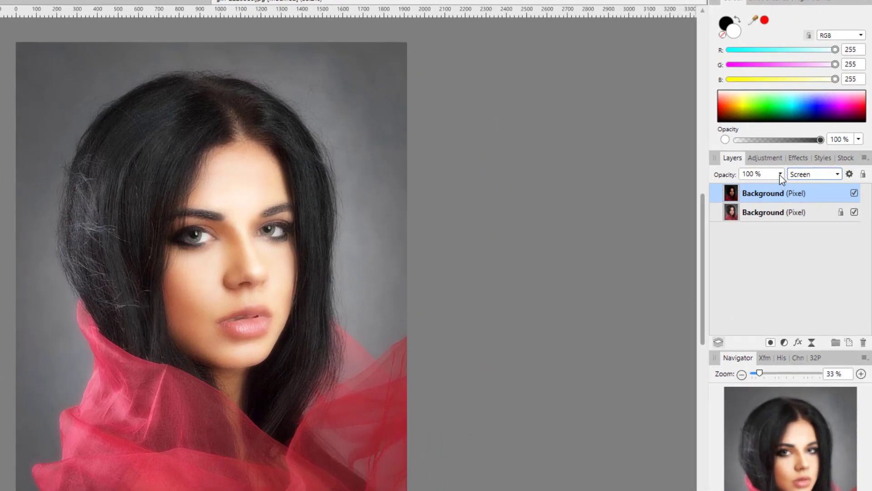
- Compare the glow layer's opacity at 0% and 33%, then leave it at 100%
left_click(779, 175)
left_click_drag(784, 190, 697, 194)
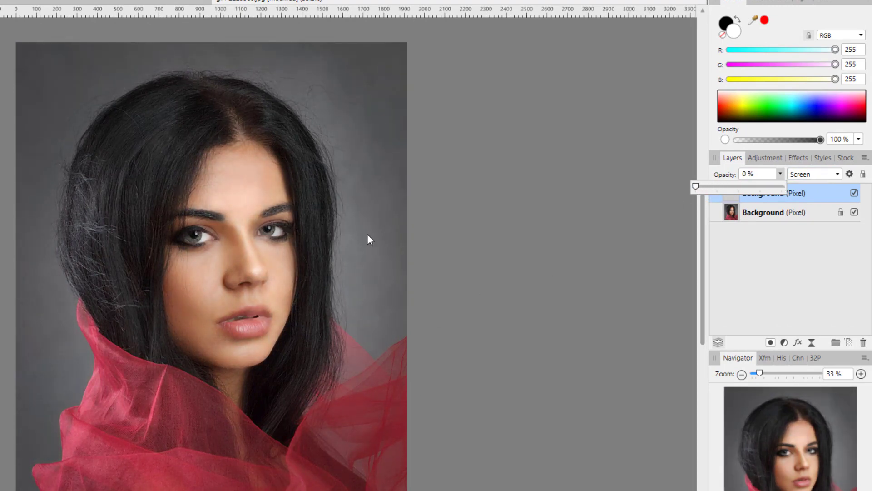
left_click_drag(697, 186, 776, 189)
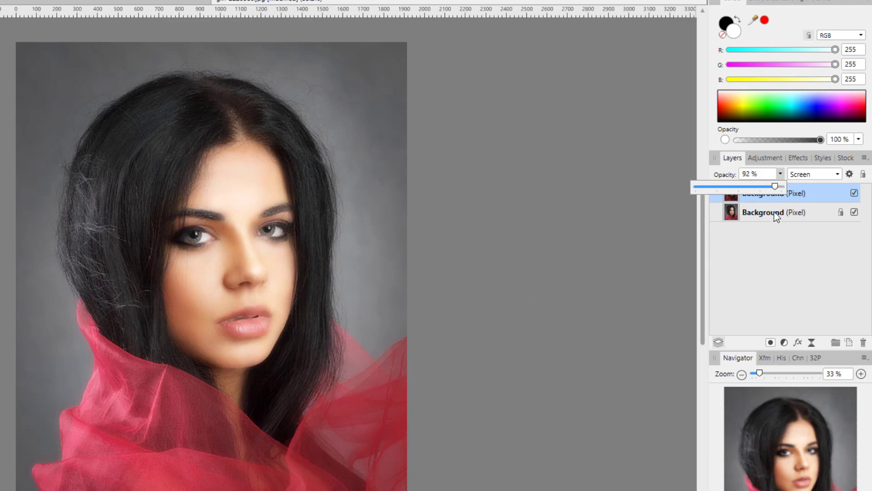
left_click_drag(775, 187, 789, 187)
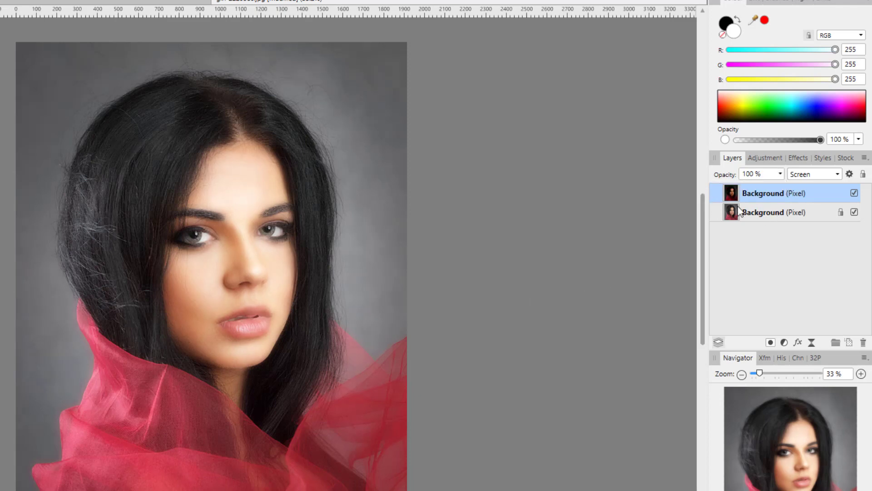
left_click(854, 194)
left_click(855, 194)
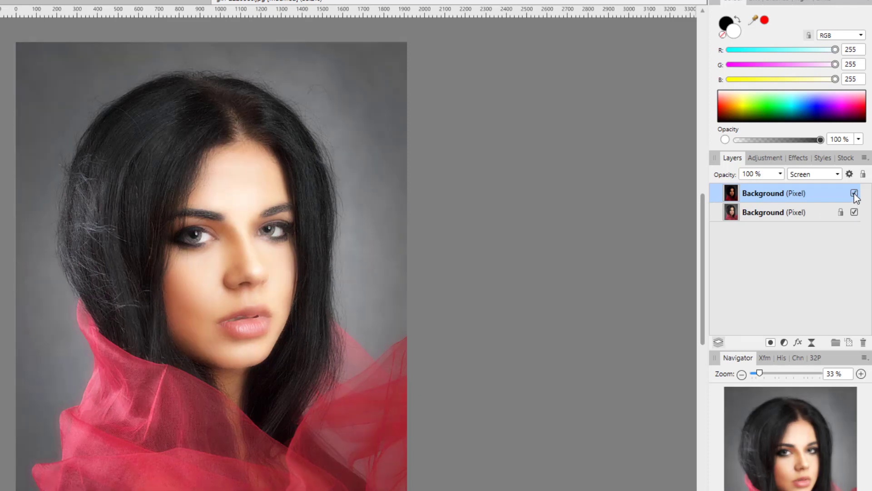